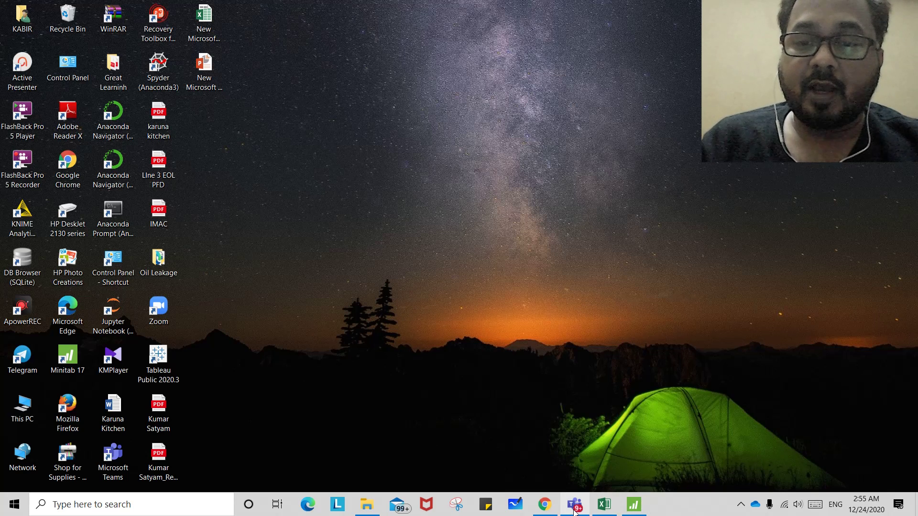
# Switch to the Binomial Process Capability workbook in Excel and review the date, parts checked, non-conformities and constant sample columns.
pyautogui.click(608, 509)
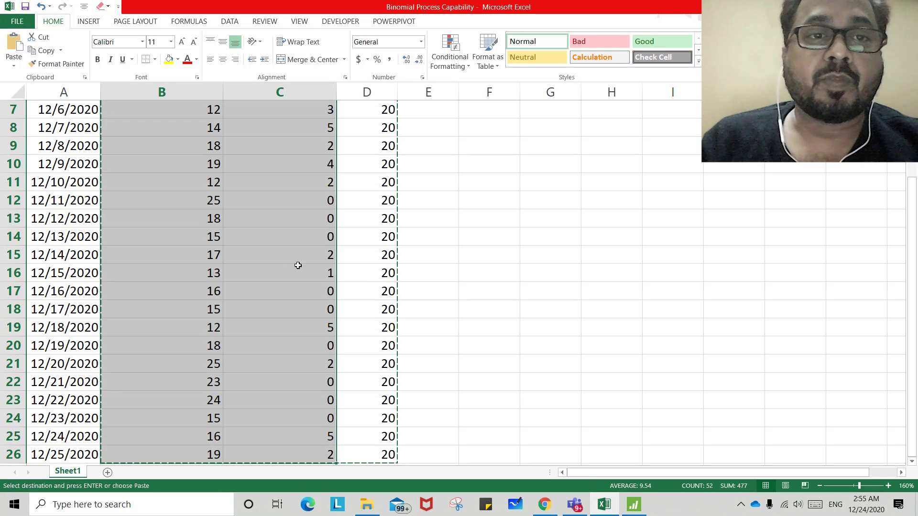
pyautogui.scroll(2, 268, 261)
pyautogui.click(170, 110)
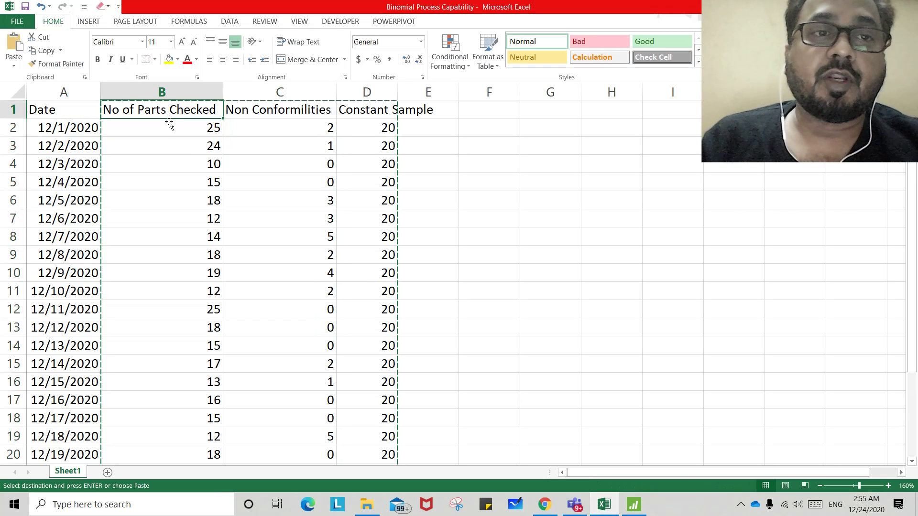
pyautogui.click(179, 131)
pyautogui.click(85, 131)
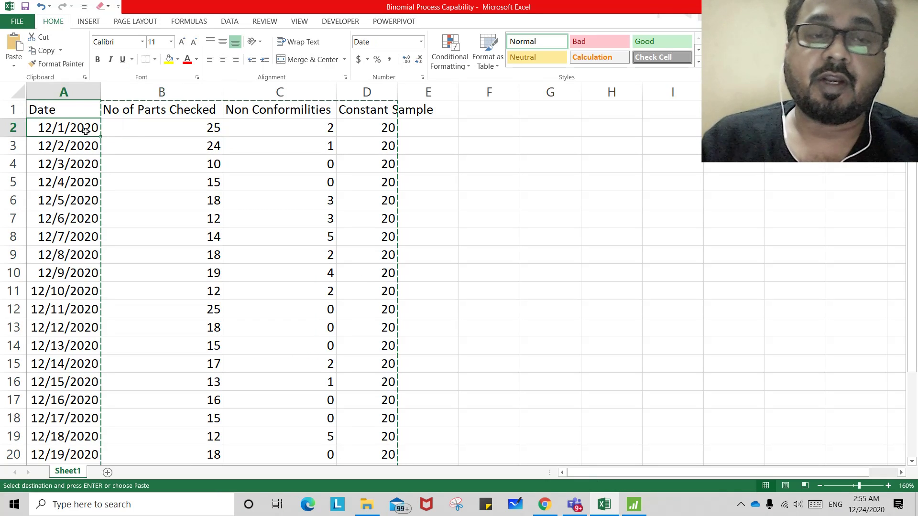
pyautogui.click(250, 109)
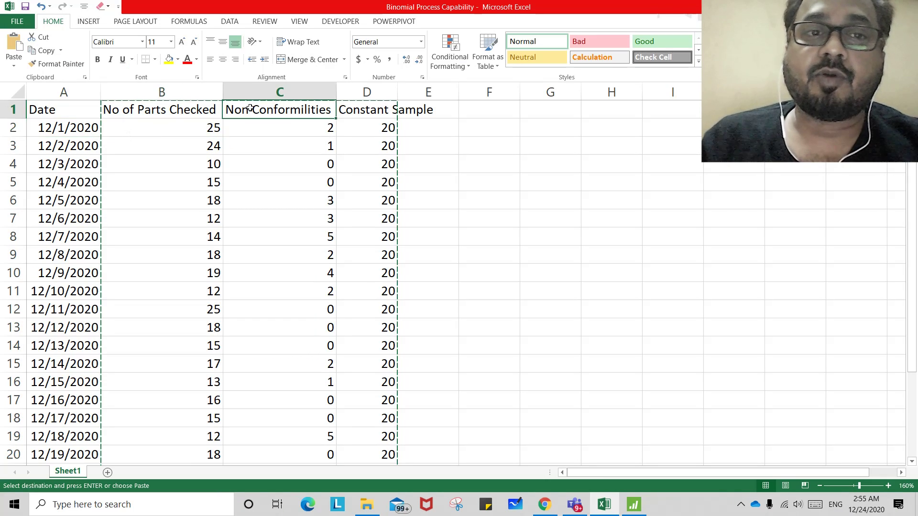
pyautogui.click(273, 131)
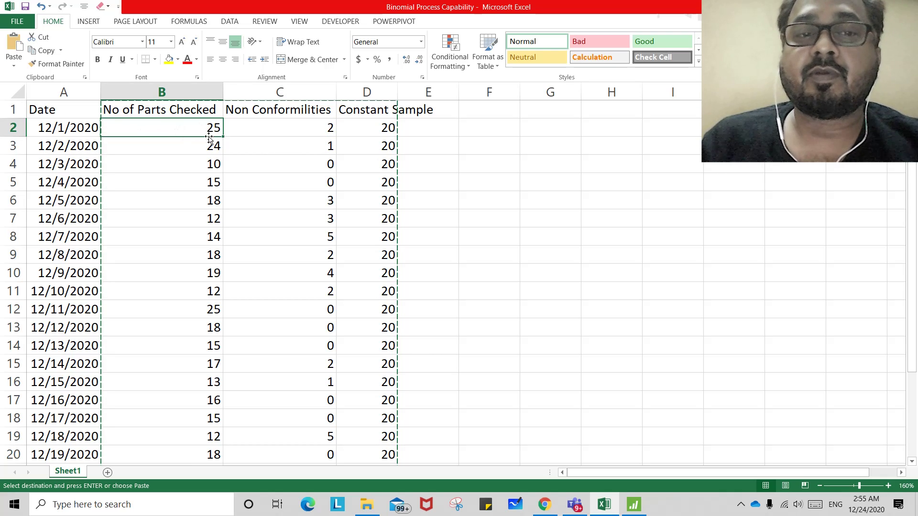
pyautogui.click(279, 140)
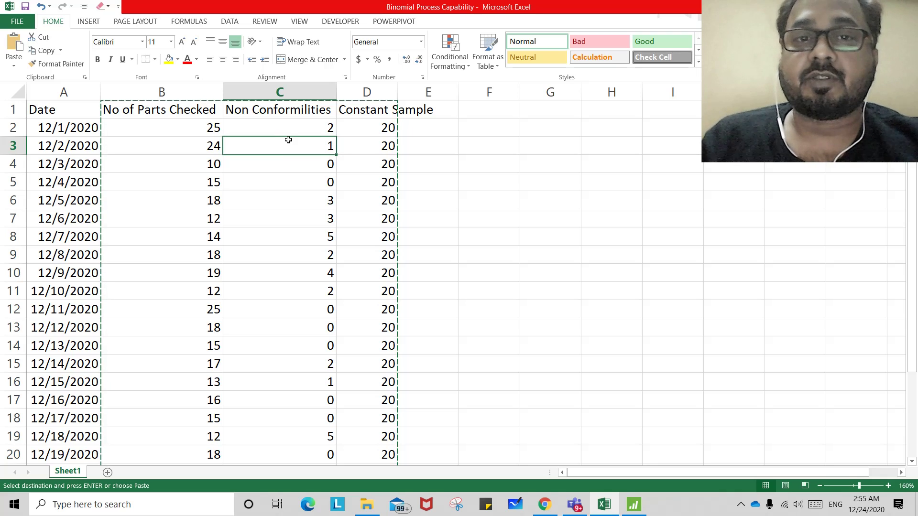
pyautogui.click(365, 130)
pyautogui.click(375, 93)
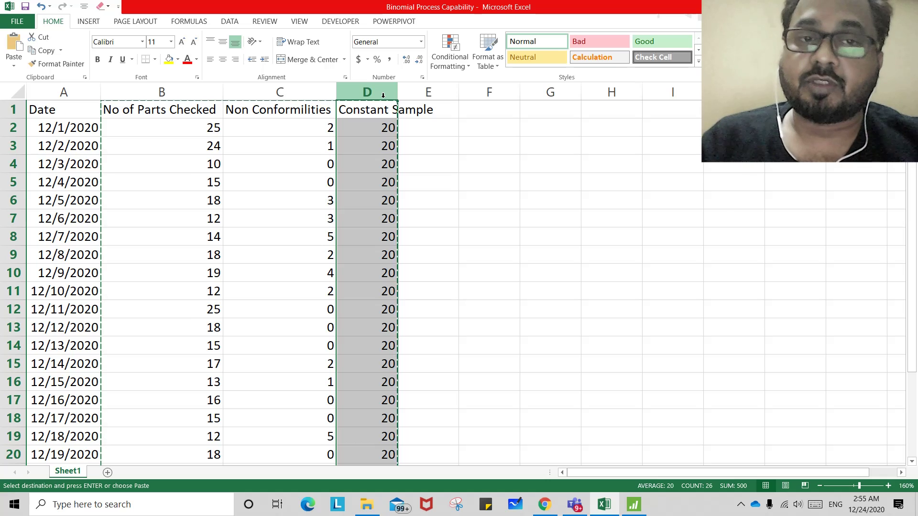
# Examine the daily No of Parts Checked values against the Non Conformilities values in columns B and C.
pyautogui.click(158, 127)
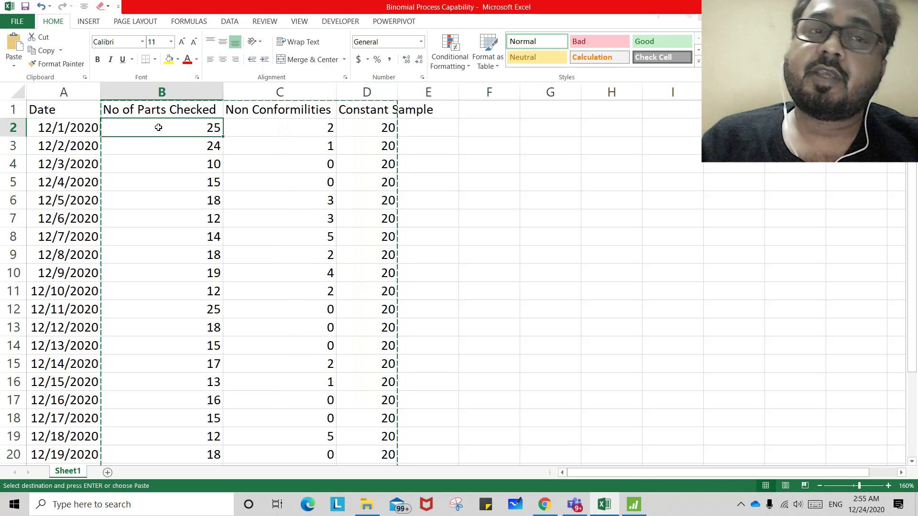
pyautogui.click(160, 144)
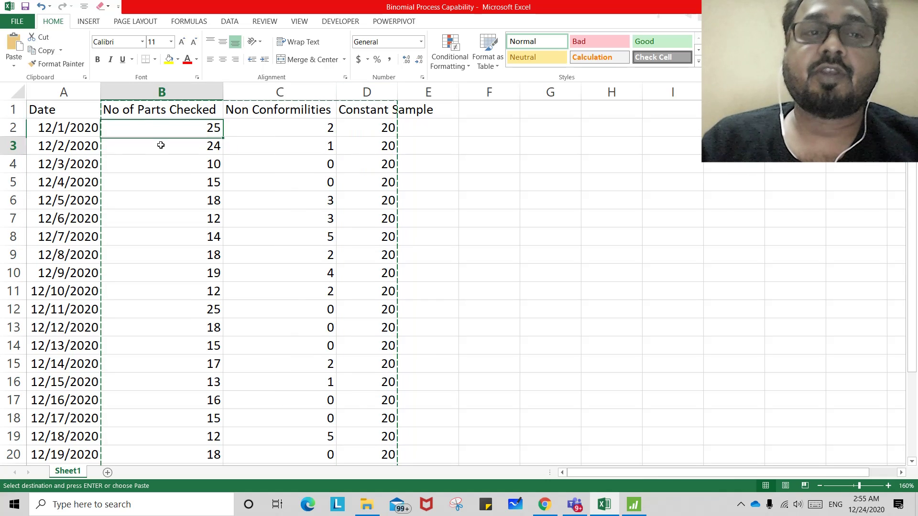
pyautogui.click(164, 197)
pyautogui.click(174, 242)
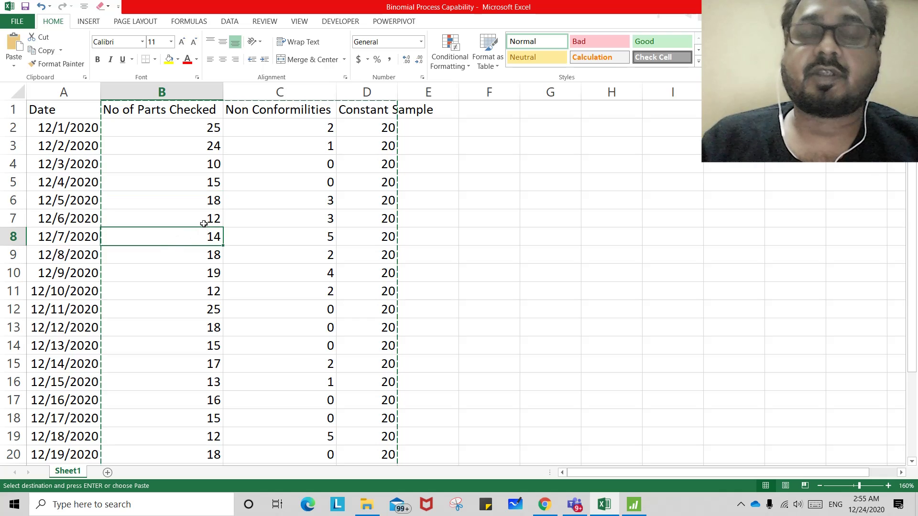
pyautogui.click(296, 125)
pyautogui.click(295, 146)
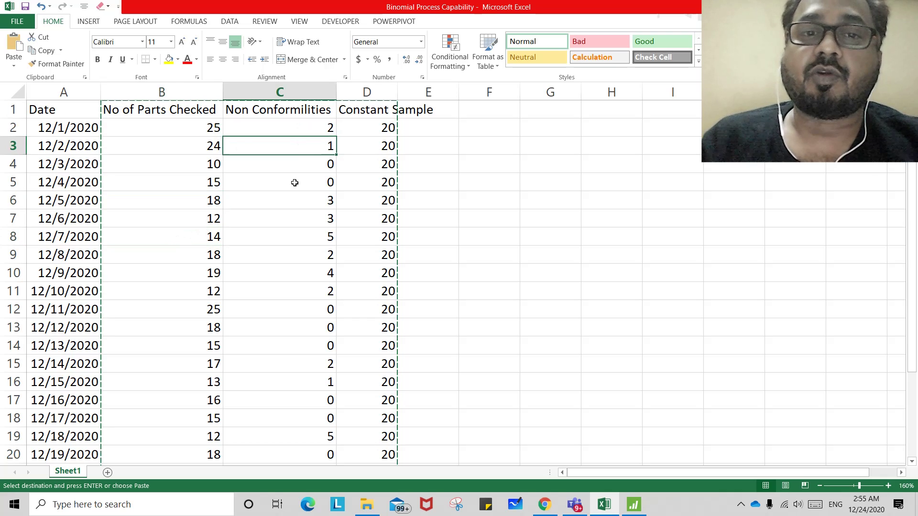
pyautogui.click(295, 201)
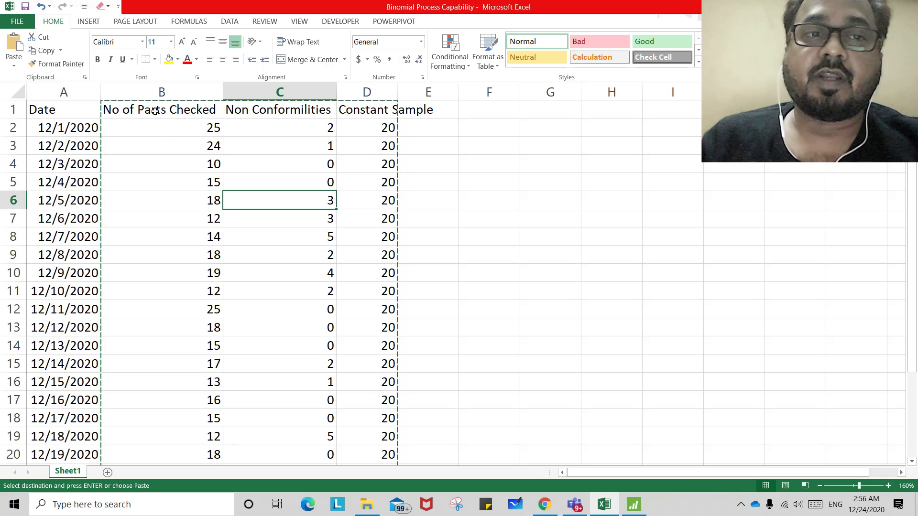
pyautogui.click(125, 89)
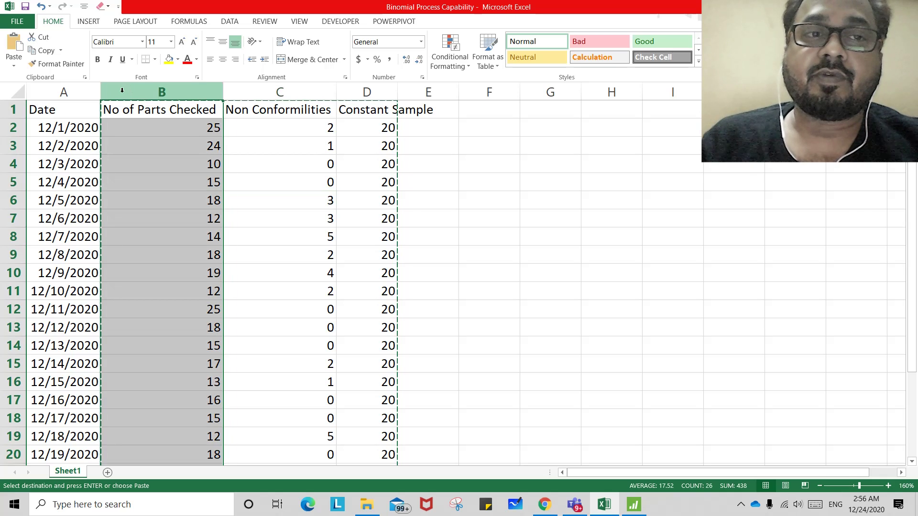
pyautogui.click(154, 128)
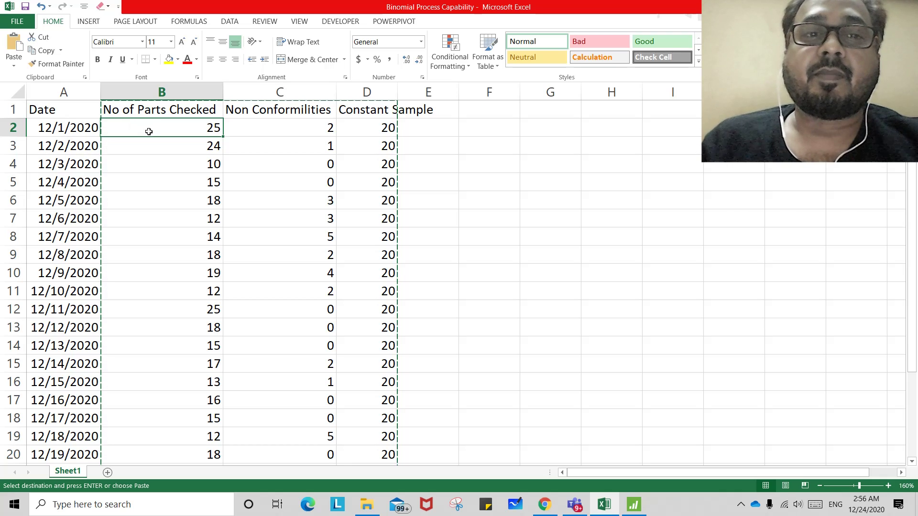
pyautogui.click(254, 176)
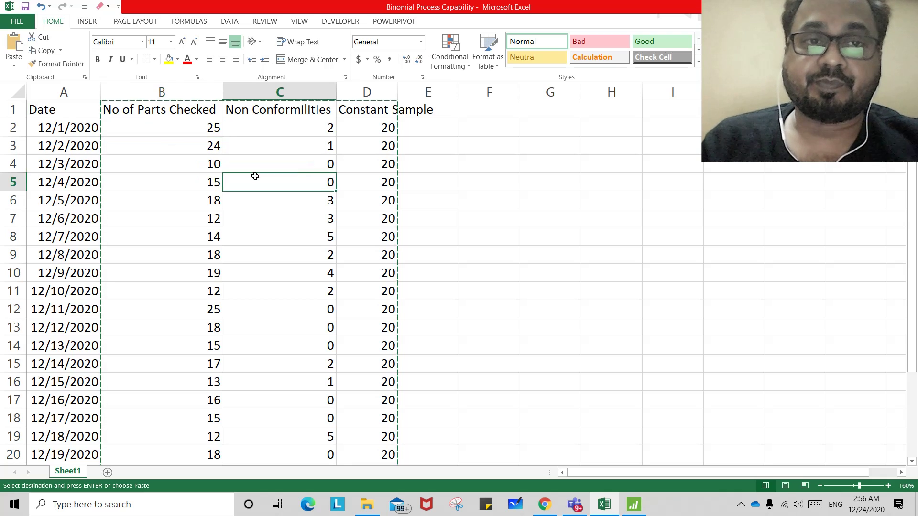
# Copy the No of Parts Checked and Non Conformilities data in B1:C26 and switch to Minitab.
pyautogui.click(175, 111)
pyautogui.moveTo(175, 110); pyautogui.dragTo(279, 194)
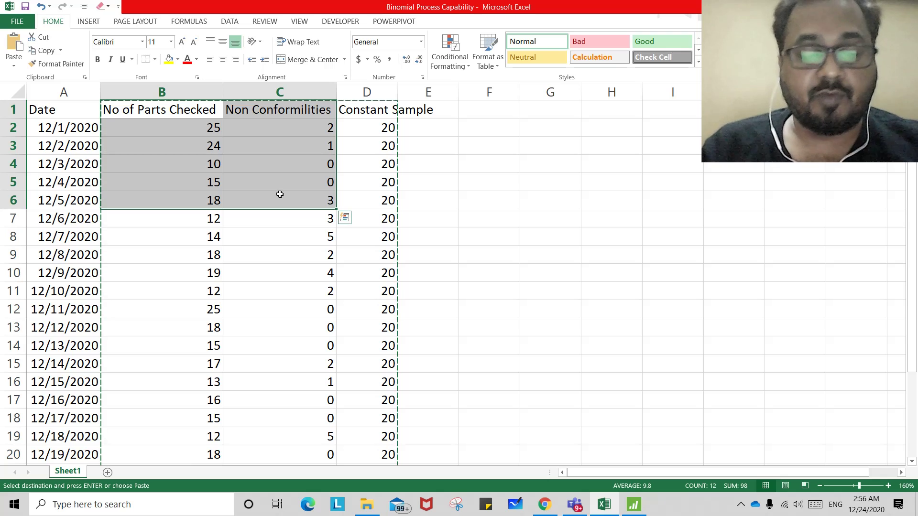
pyautogui.hotkey('ctrl', 'shift', 'Down')
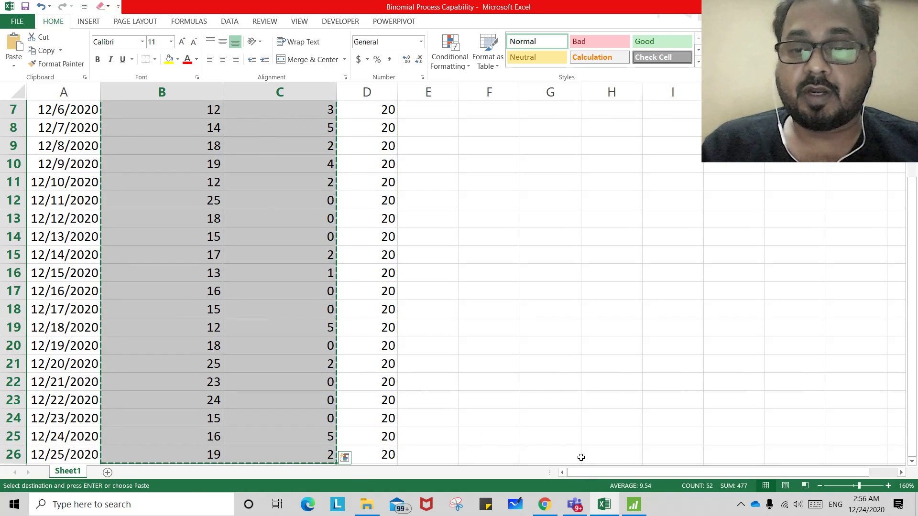
pyautogui.click(604, 505)
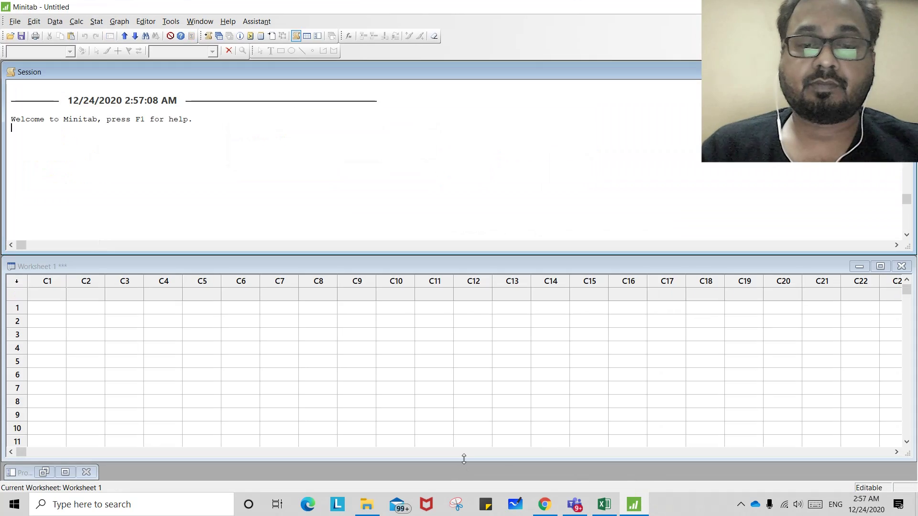
# Return to Excel and copy the range B1:C26, including both column headers.
pyautogui.click(604, 505)
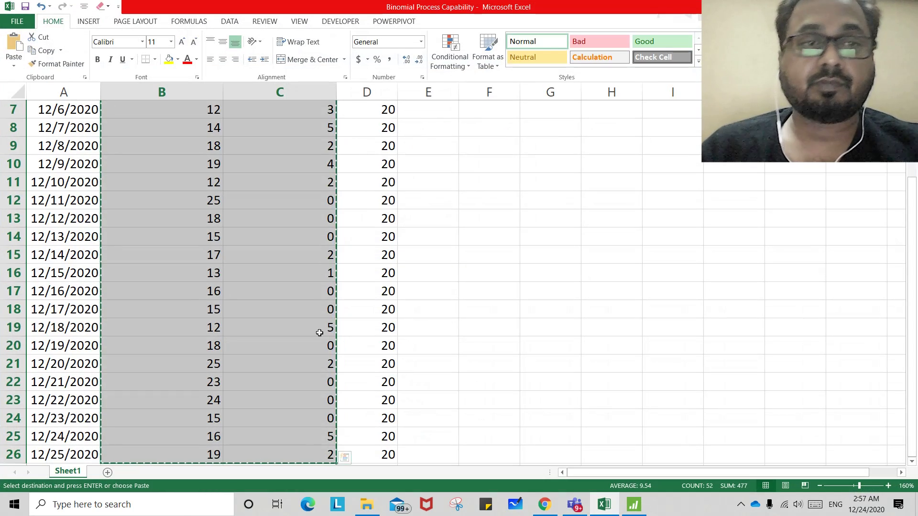
pyautogui.scroll(2, 241, 294)
pyautogui.click(164, 110)
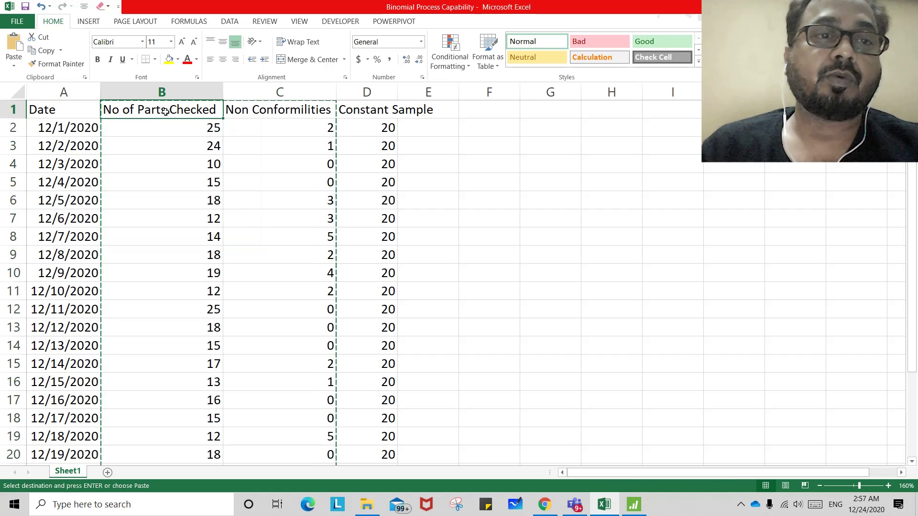
pyautogui.moveTo(165, 110); pyautogui.dragTo(9, 513)
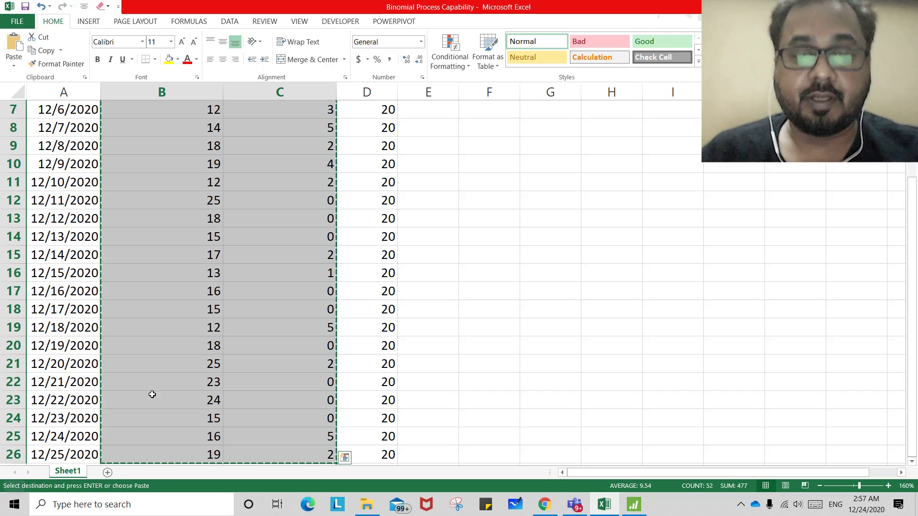
# Switch to Minitab and paste the copied data into Worksheet 1, starting at the name cell of column C1.
pyautogui.click(633, 506)
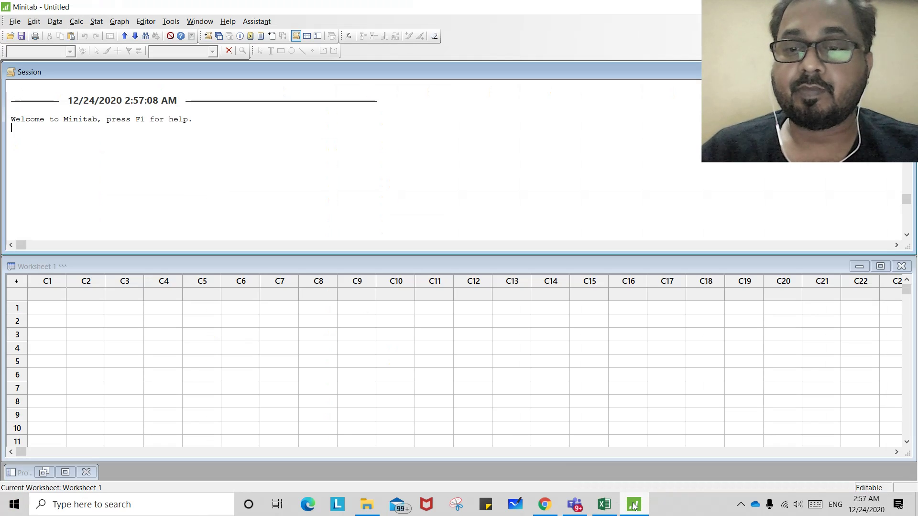
pyautogui.click(44, 297)
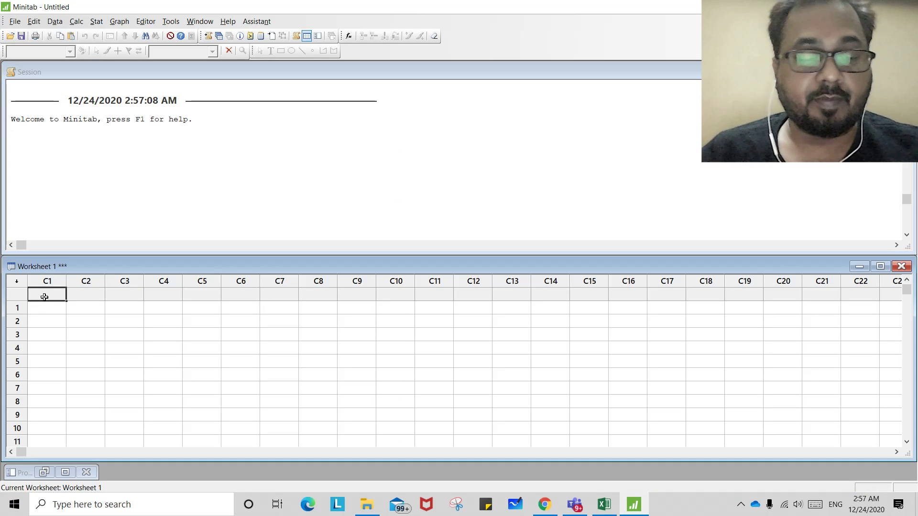
pyautogui.hotkey('ctrl', 'v')
pyautogui.click(279, 325)
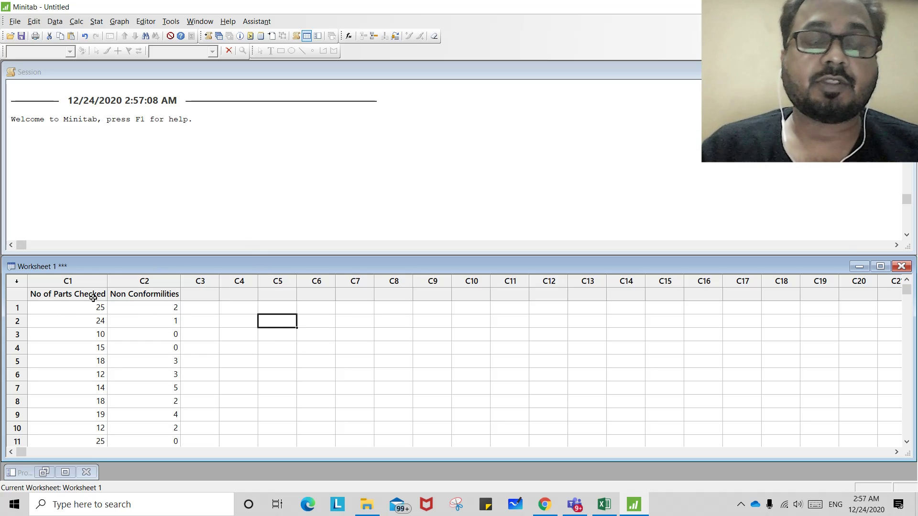
pyautogui.click(132, 296)
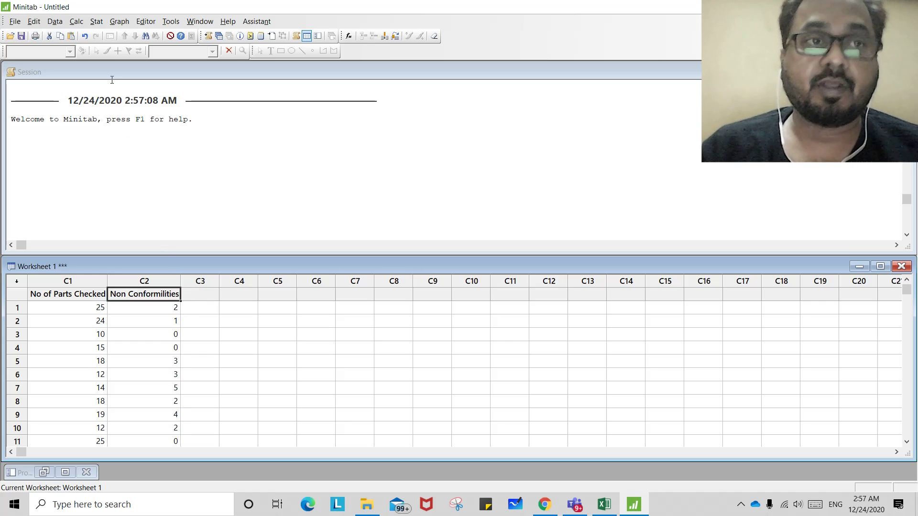
# Start a binomial Capability Analysis and assign the Non Conformilities column as the defectives.
pyautogui.click(97, 24)
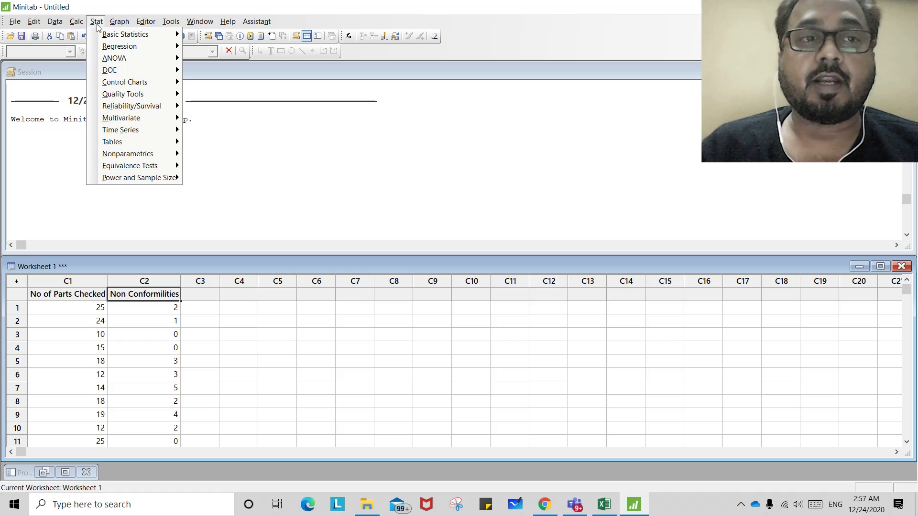
pyautogui.moveTo(110, 95)
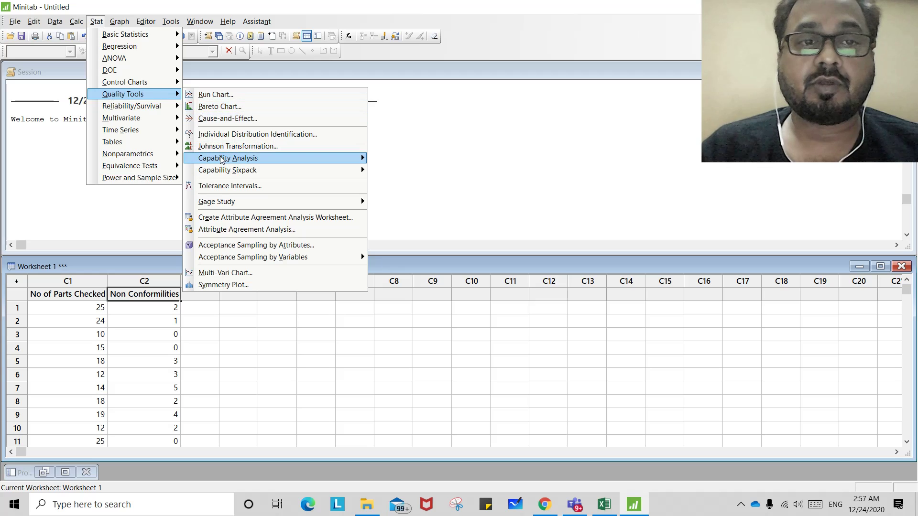
pyautogui.moveTo(222, 160)
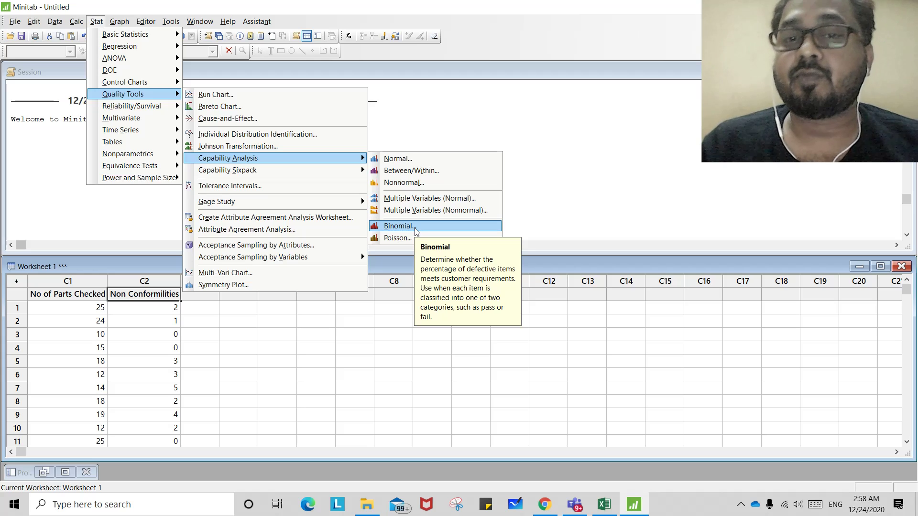
pyautogui.click(415, 228)
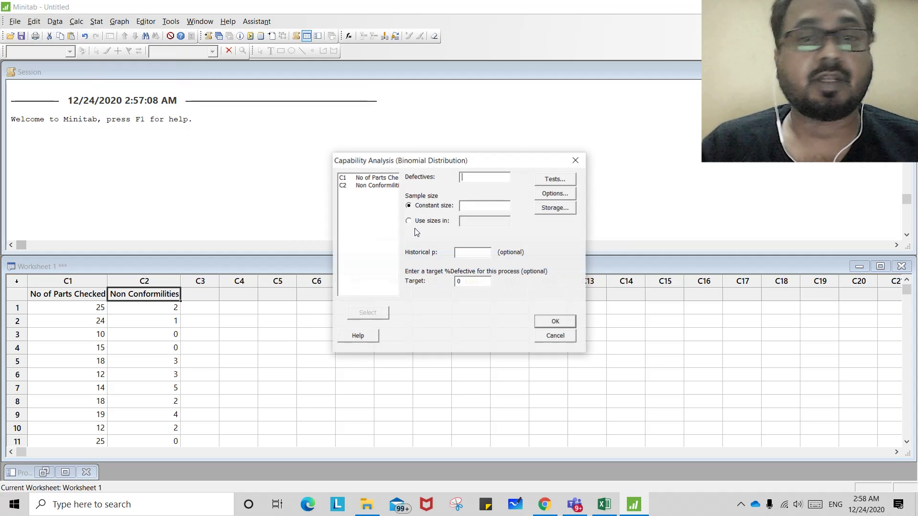
pyautogui.doubleClick(382, 185)
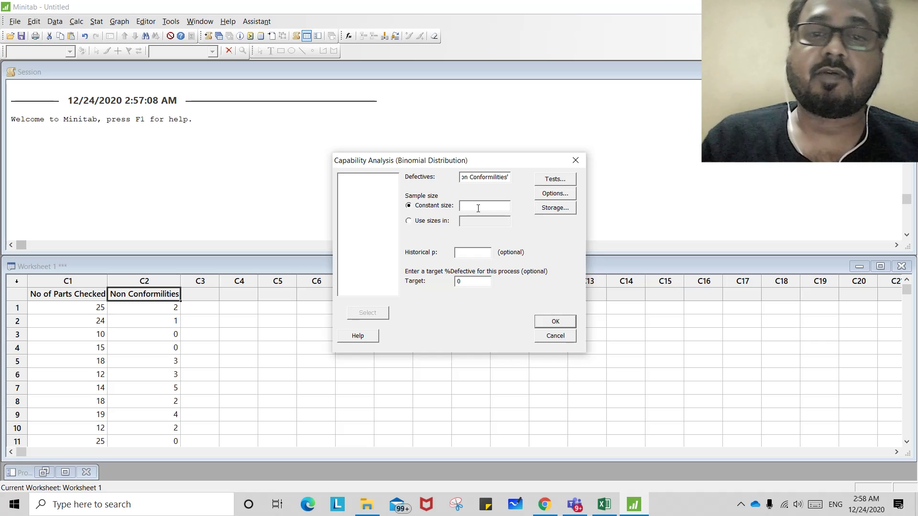
pyautogui.write('20')
pyautogui.press('BackSpace')
pyautogui.press('BackSpace')
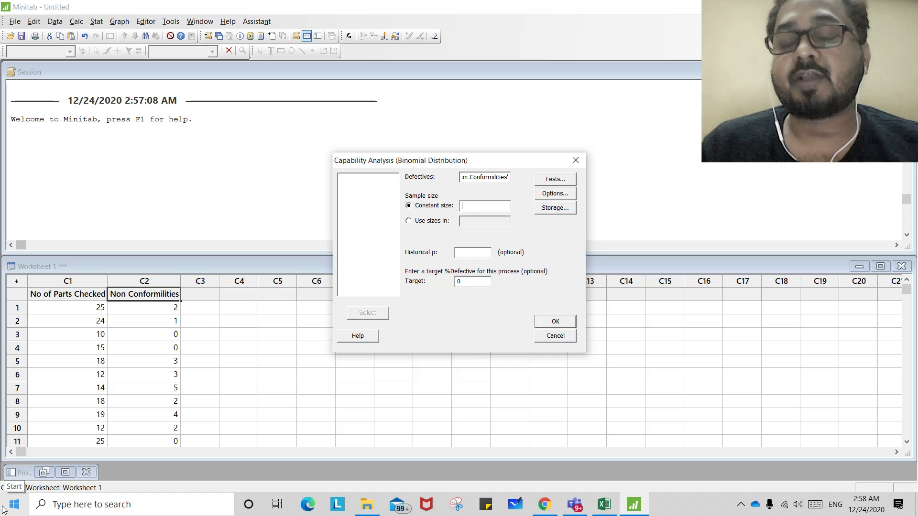
# Set the sample size to use the sizes in the No of Parts Checked column.
pyautogui.click(408, 221)
pyautogui.click(462, 222)
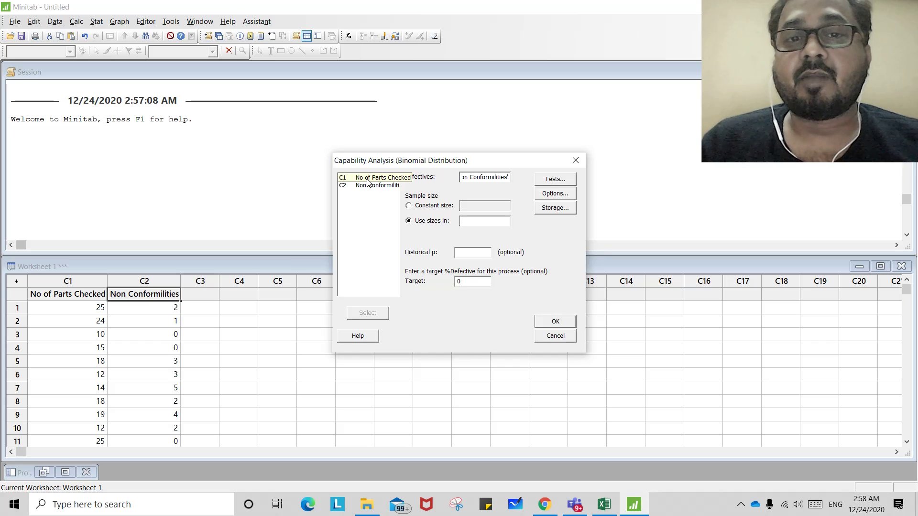
pyautogui.click(390, 182)
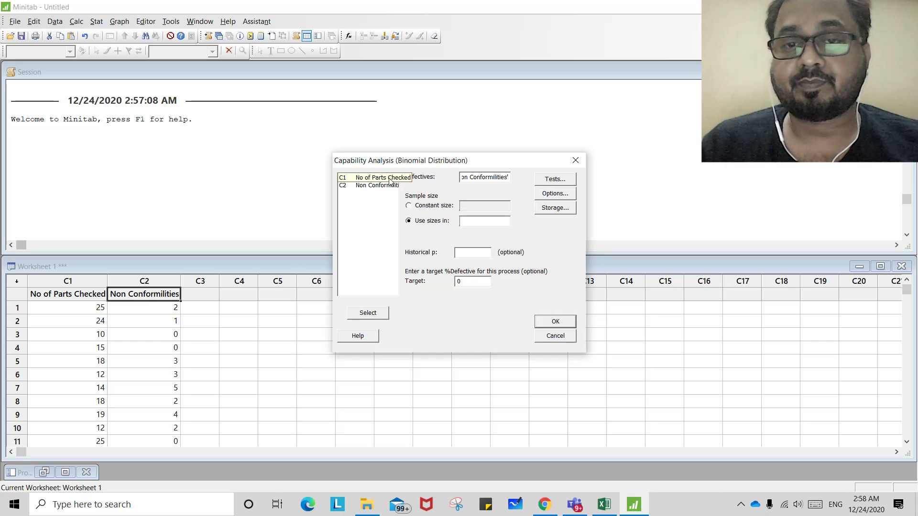
pyautogui.doubleClick(390, 179)
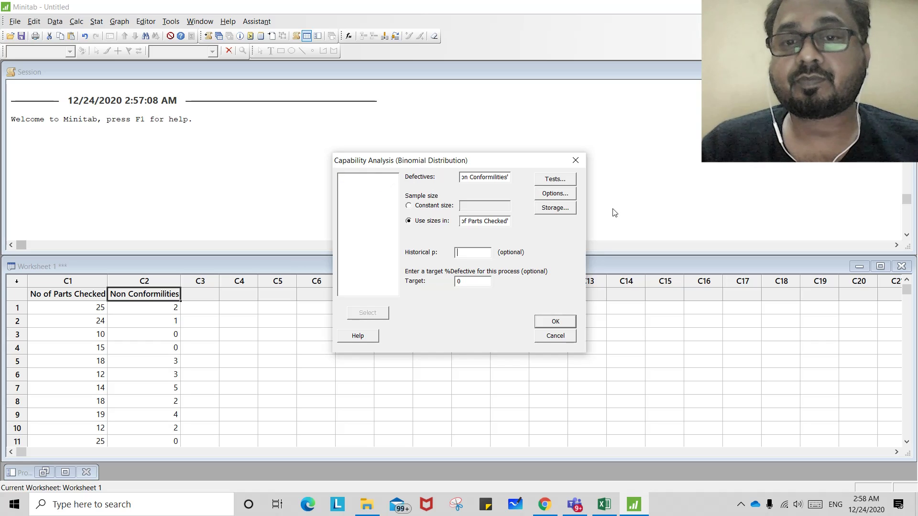
# Set the capability report's title to "Capability of XYZ MAchine" in the analysis options.
pyautogui.click(556, 193)
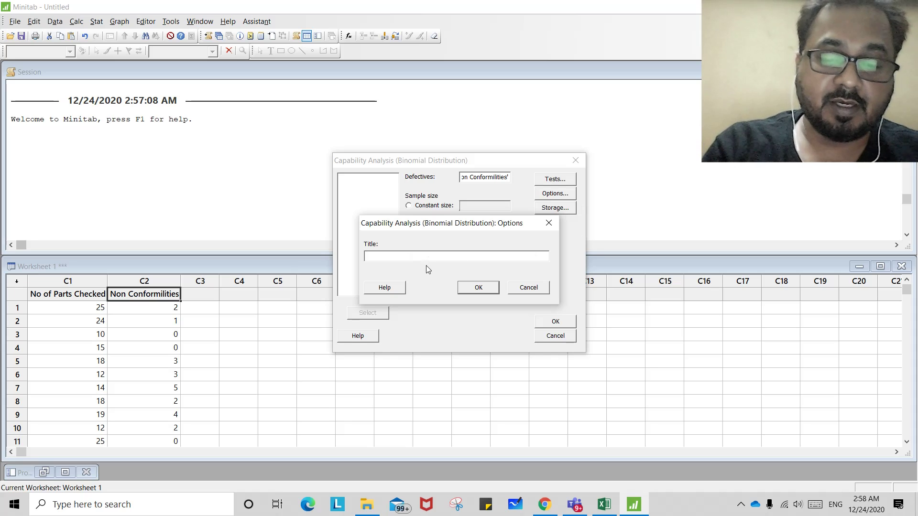
pyautogui.write('Capab')
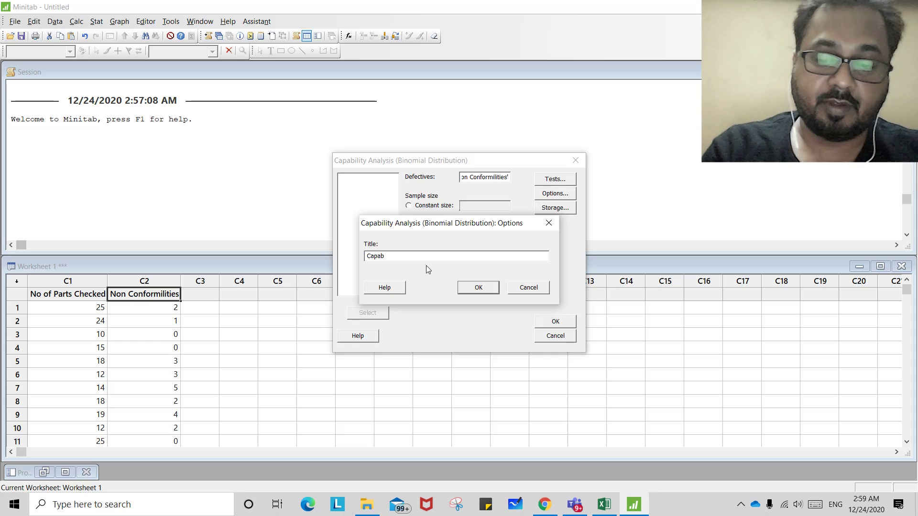
pyautogui.write('ility of')
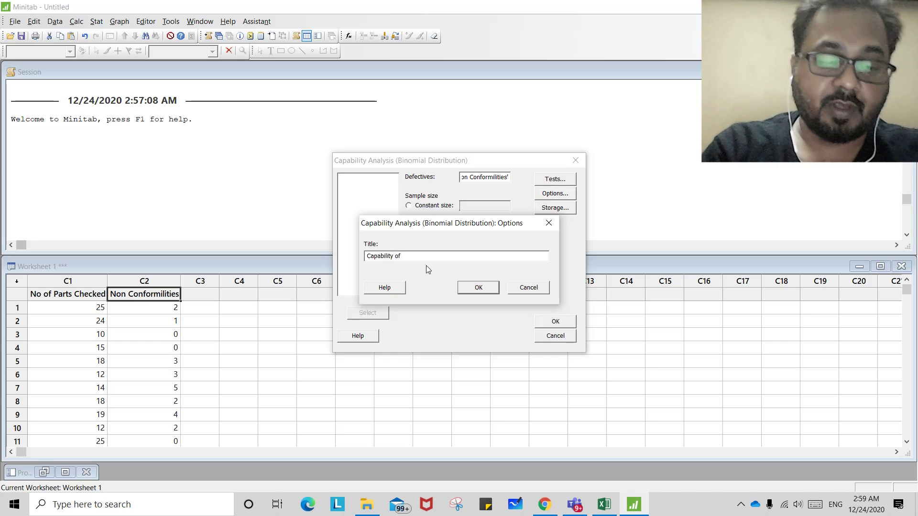
pyautogui.write(' XYZ MAchine')
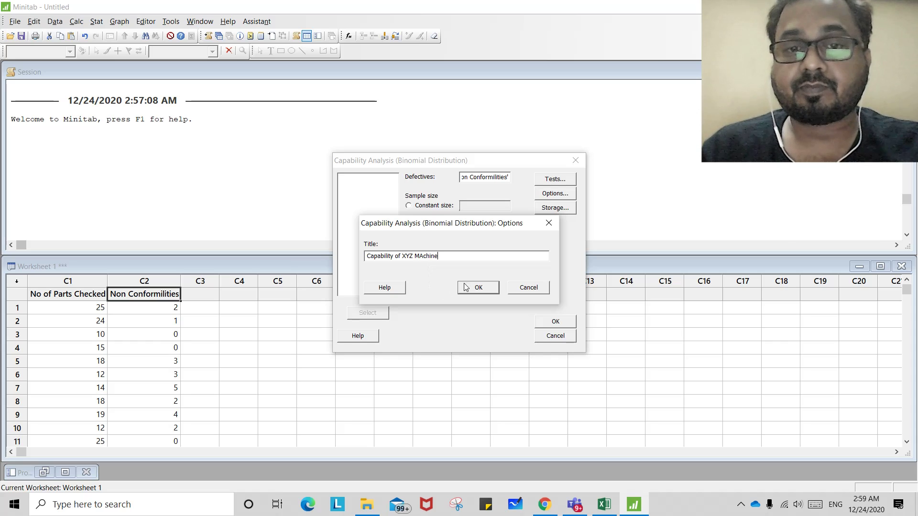
pyautogui.click(479, 287)
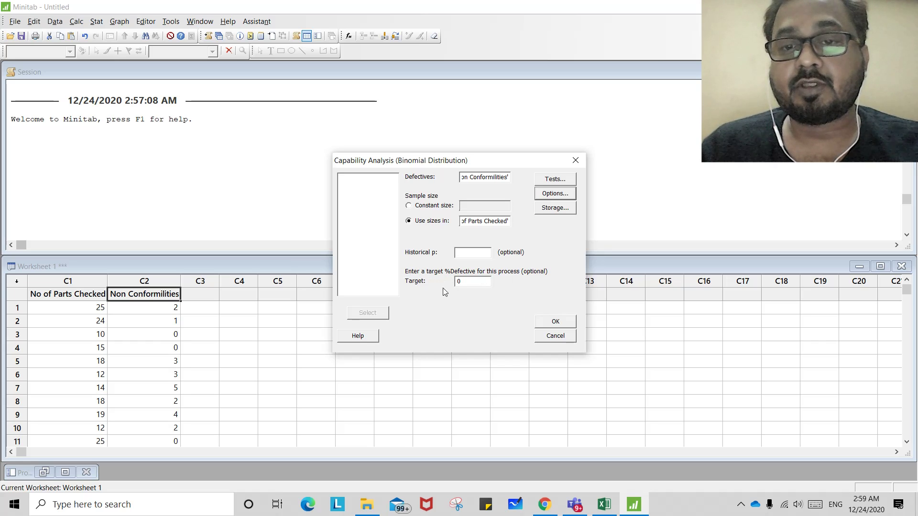
# Set the process's target %Defective to 5.
pyautogui.click(457, 280)
pyautogui.write('0')
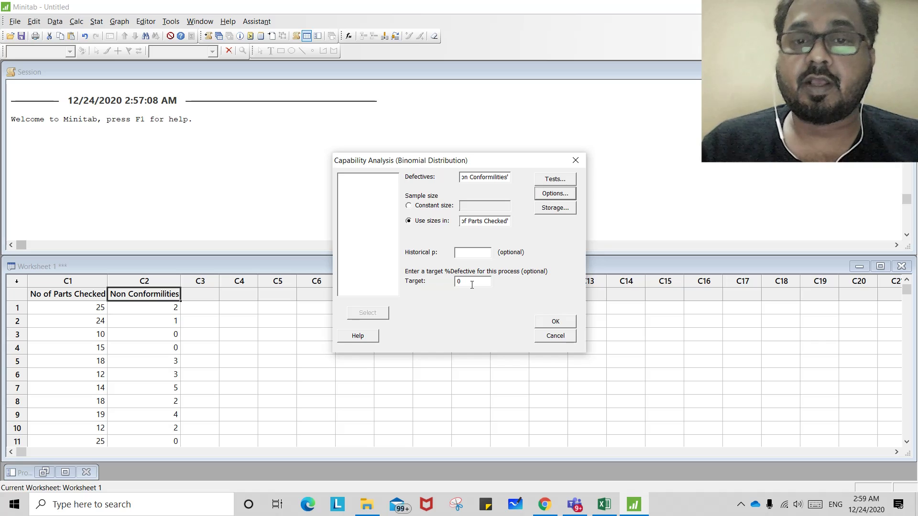
pyautogui.click(472, 285)
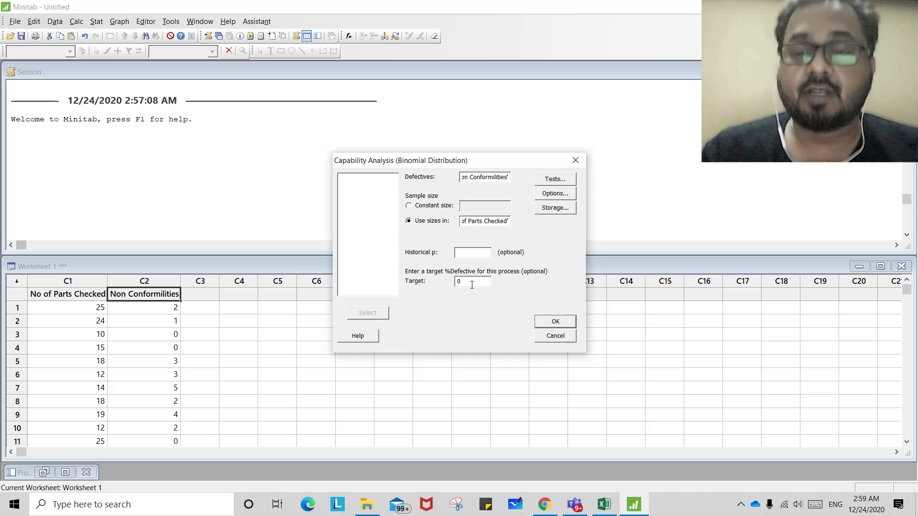
pyautogui.press('BackSpace')
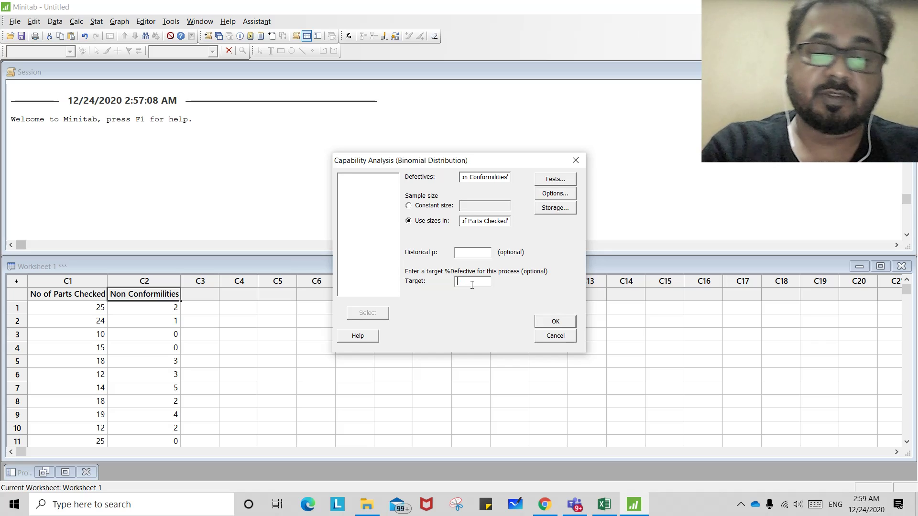
pyautogui.write('5')
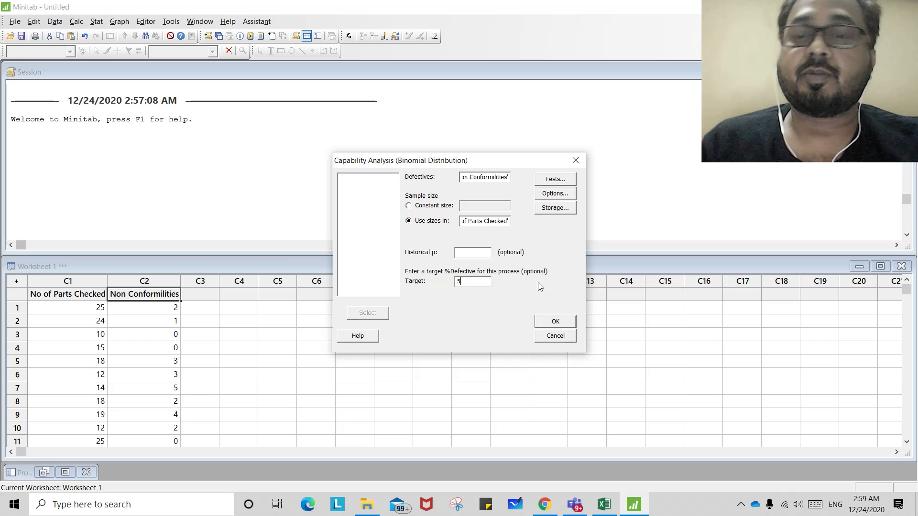
# Keep only the special-cause test for one point more than 3 sigmas from center line, and run the capability analysis.
pyautogui.click(555, 183)
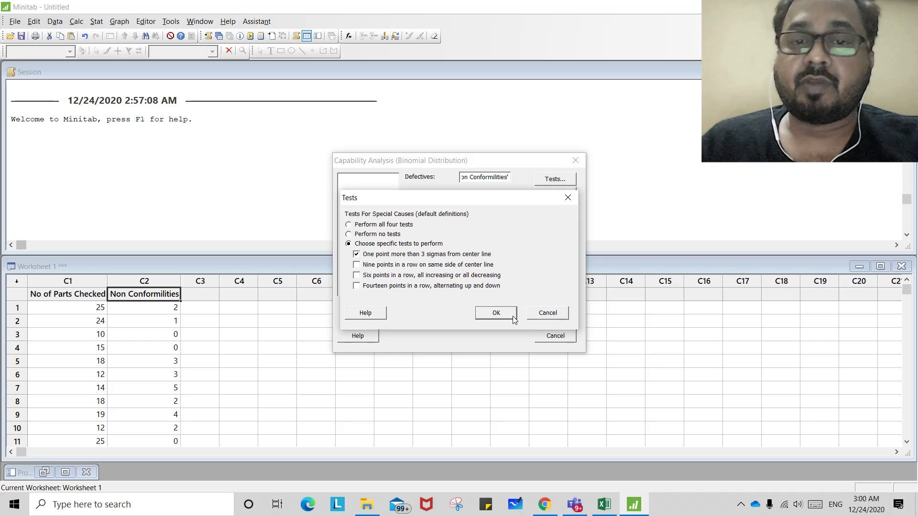
pyautogui.click(498, 313)
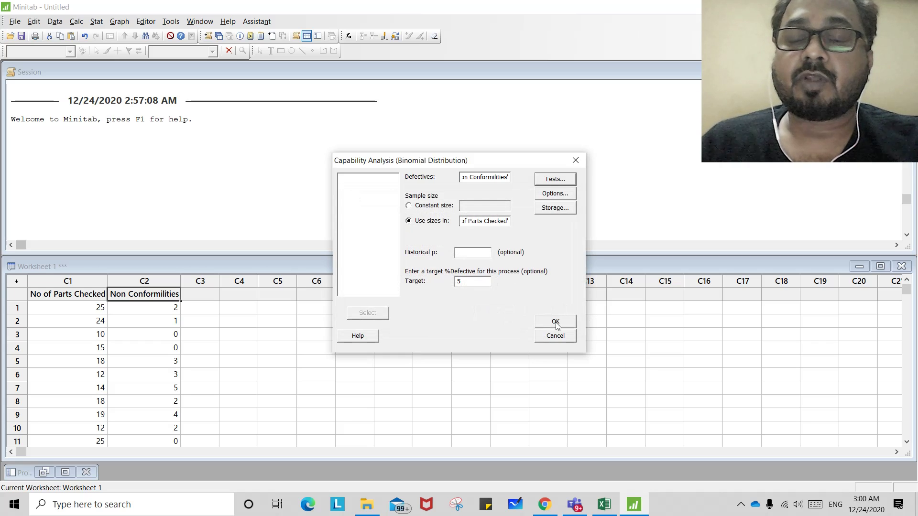
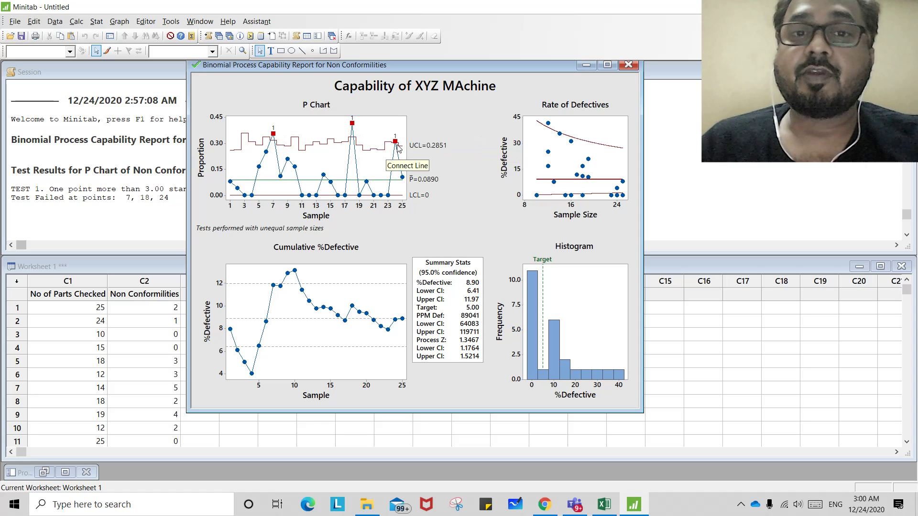
# Examine the flagged points and the upper control limit on the P Chart of the capability report.
pyautogui.moveTo(398, 147)
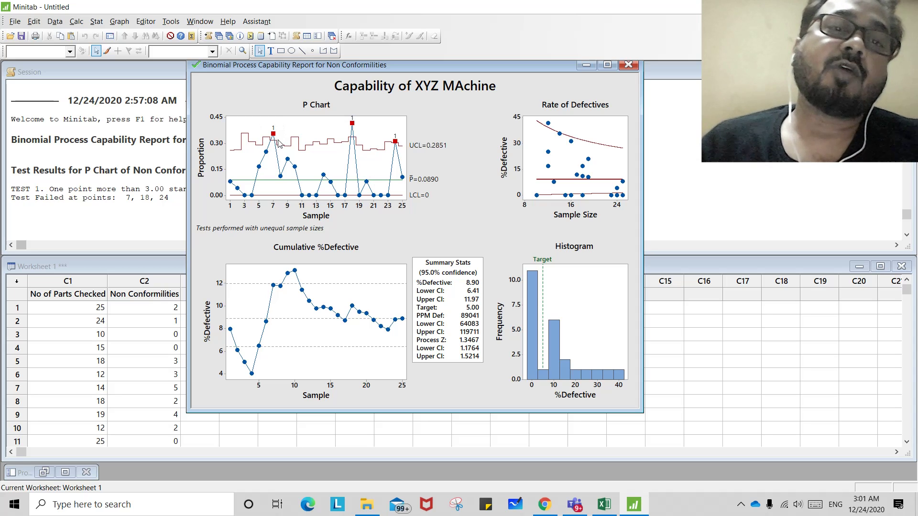
pyautogui.moveTo(278, 142)
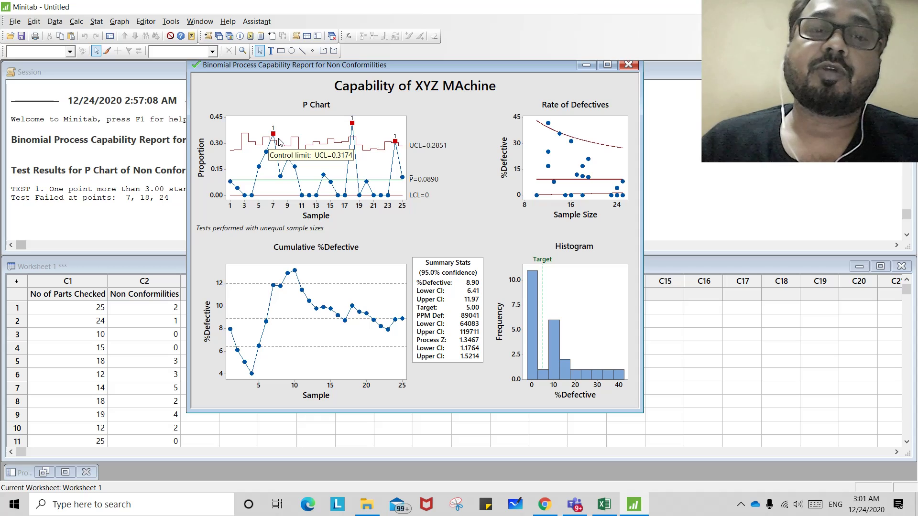